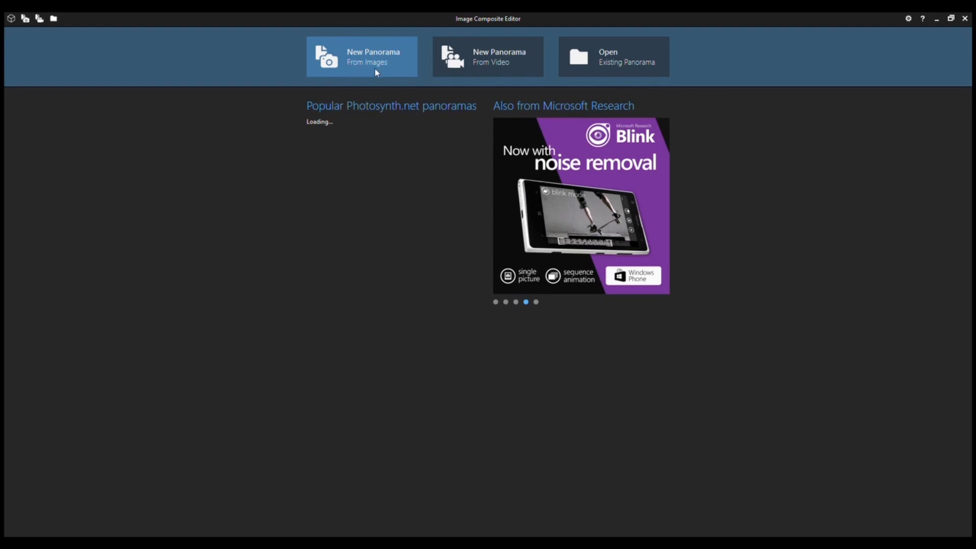
- Start a new panorama and import the 46 DJI photos from the PANORAMA\100_0311 folder
left_click(368, 68)
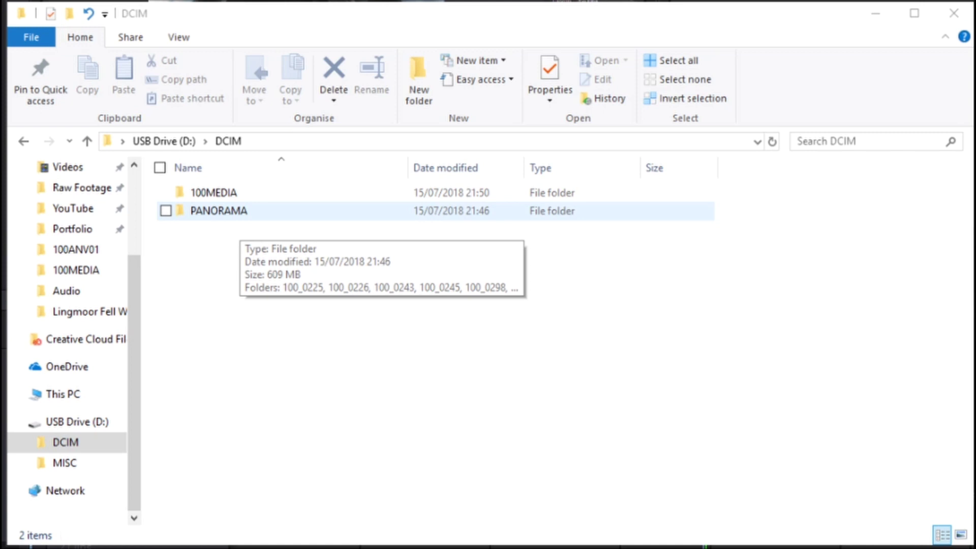
double_click(239, 214)
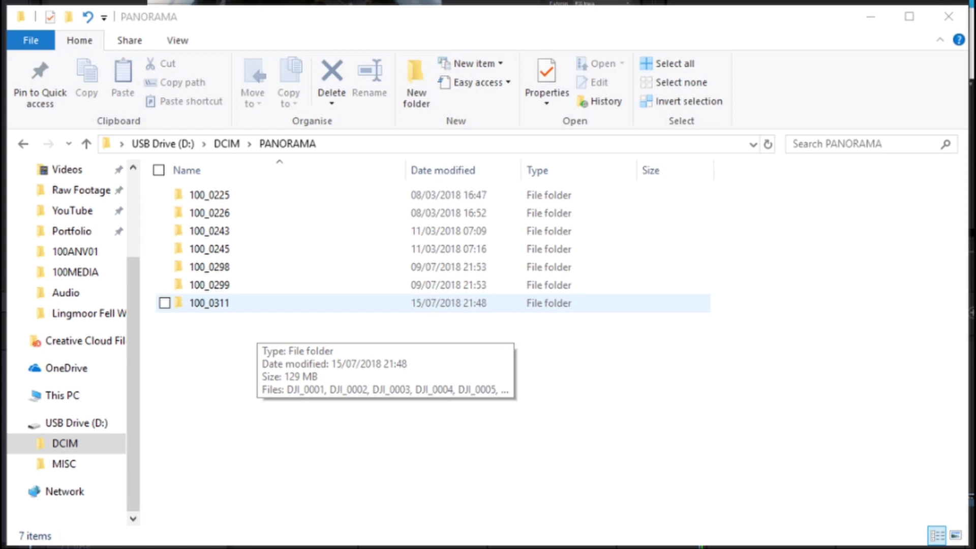
double_click(209, 303)
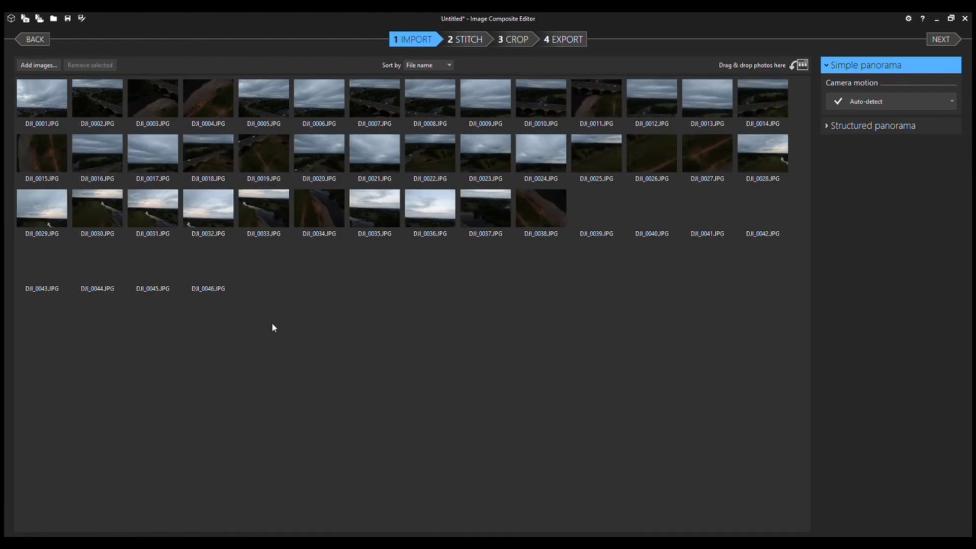
- Select all 46 DJI photos with Ctrl+A and stitch them into a 360° spherical panorama
left_click(56, 105)
left_click(101, 124, "shift")
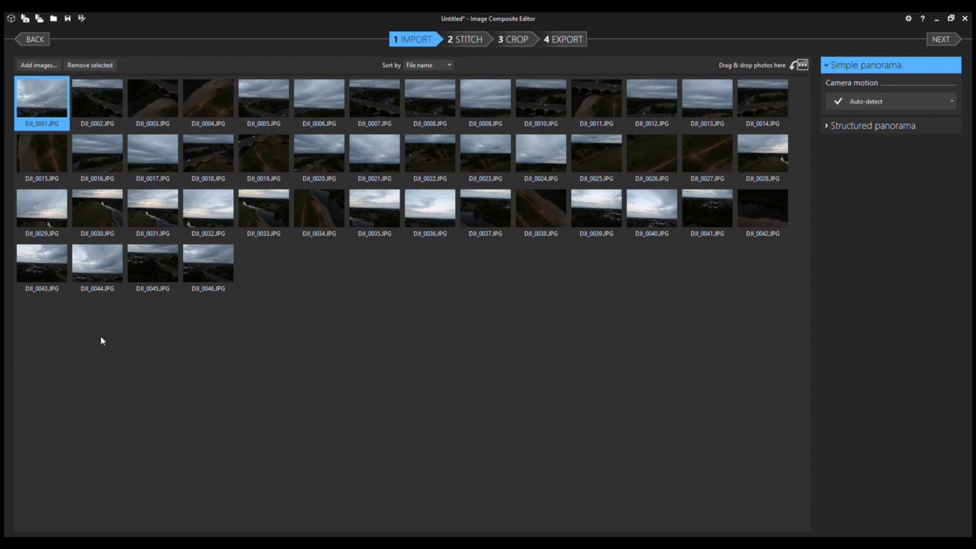
key("ctrl+a")
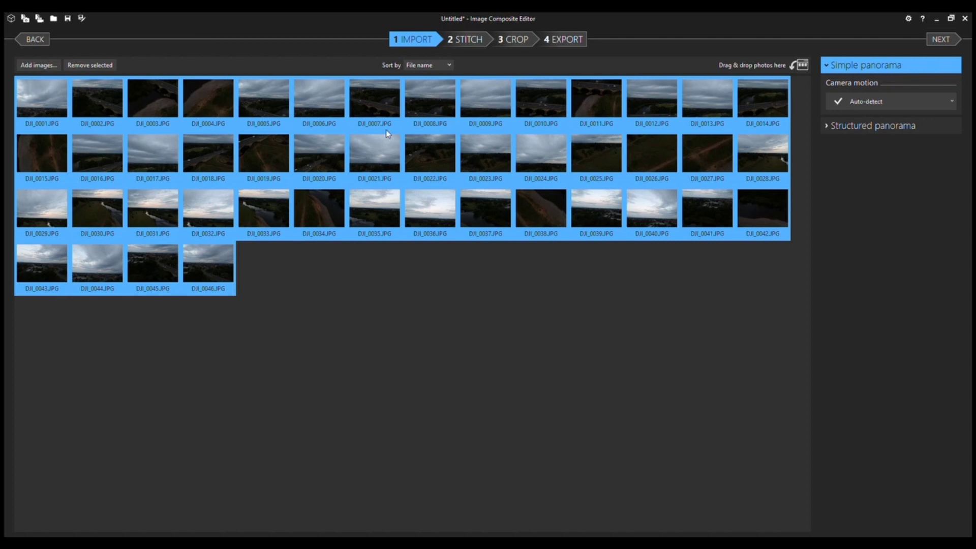
left_click(945, 40)
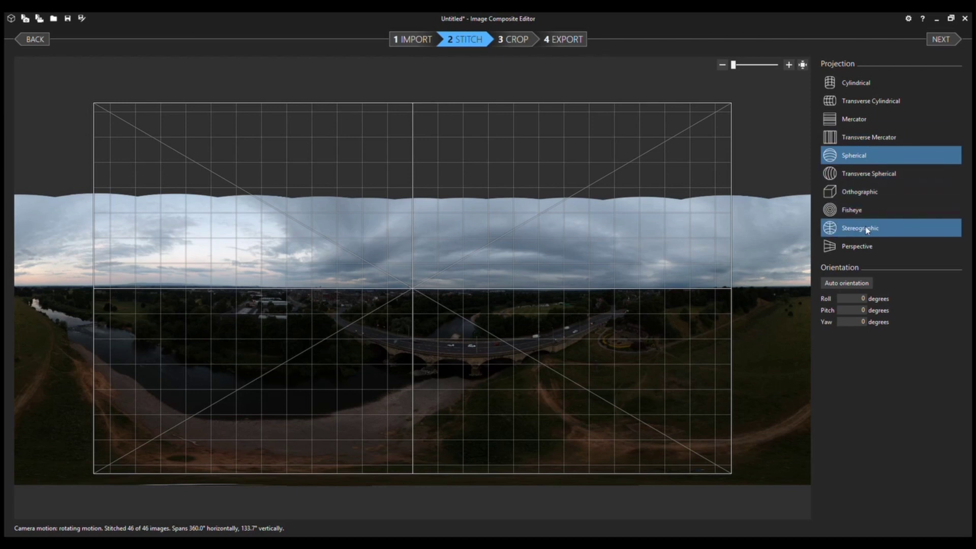
- Preview the Perspective, Fisheye, Mercator and other projections, then settle on Stereographic
left_click(863, 253)
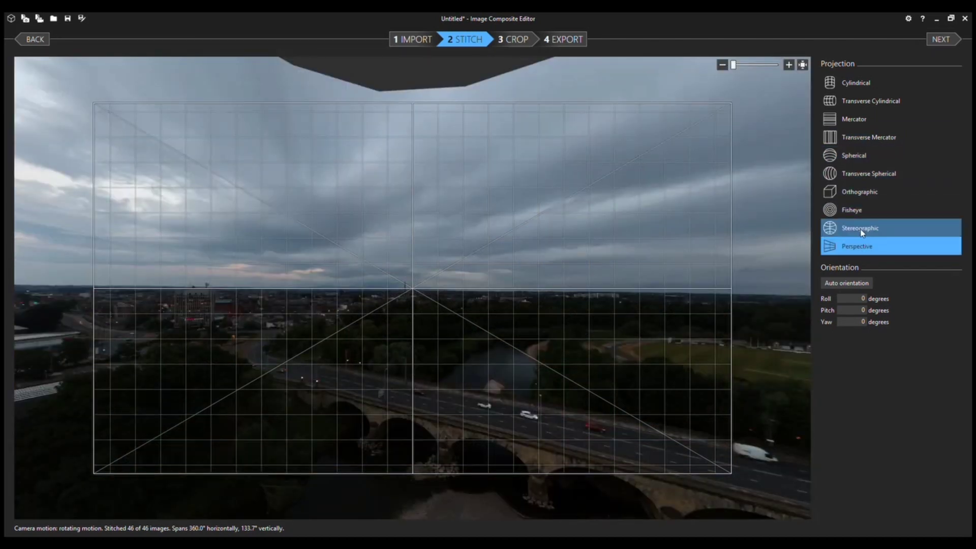
left_click(861, 210)
left_click(863, 191)
left_click(868, 174)
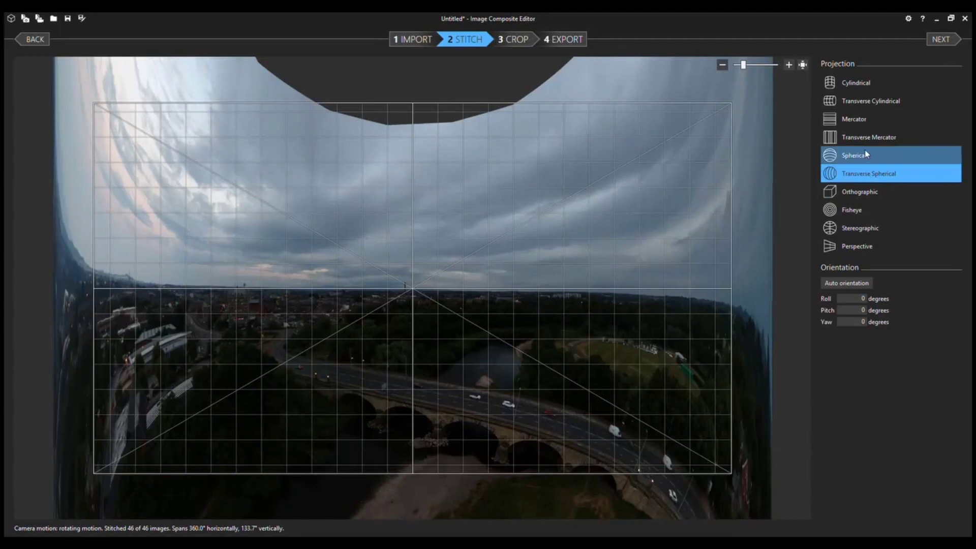
left_click(866, 157)
left_click(864, 140)
left_click(860, 124)
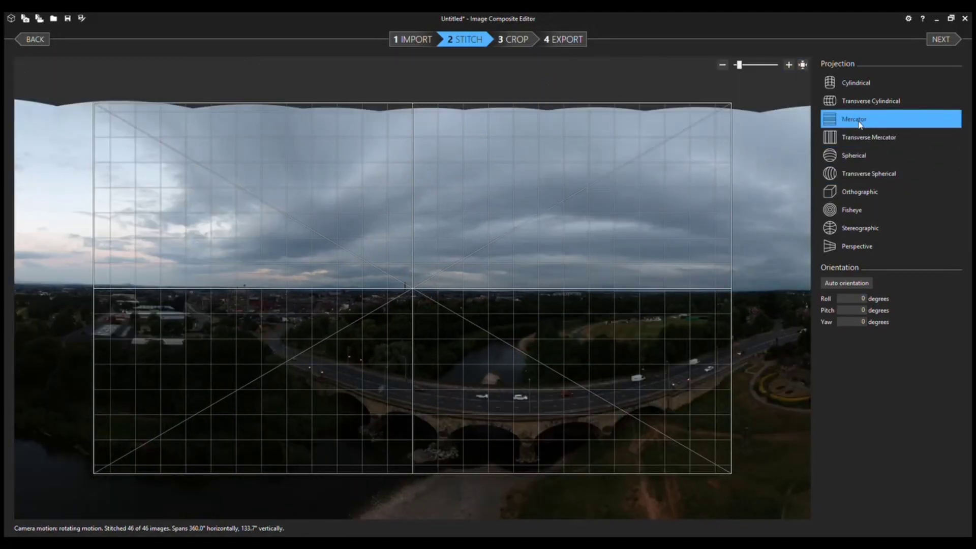
left_click(859, 102)
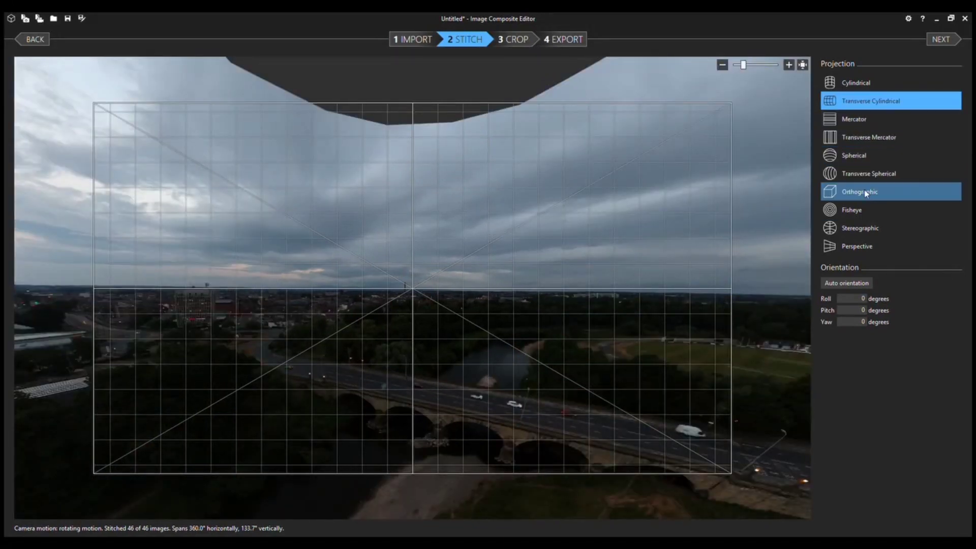
left_click(854, 155)
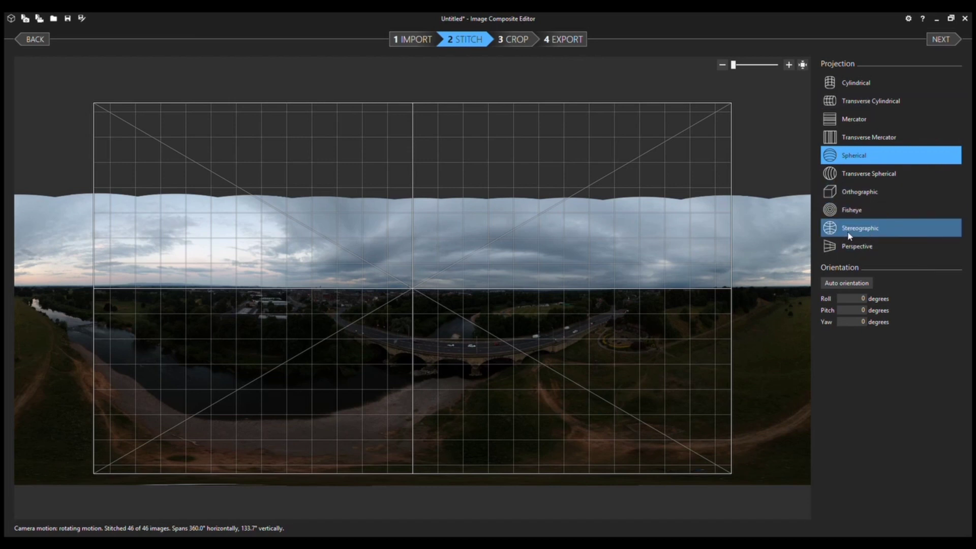
left_click(877, 235)
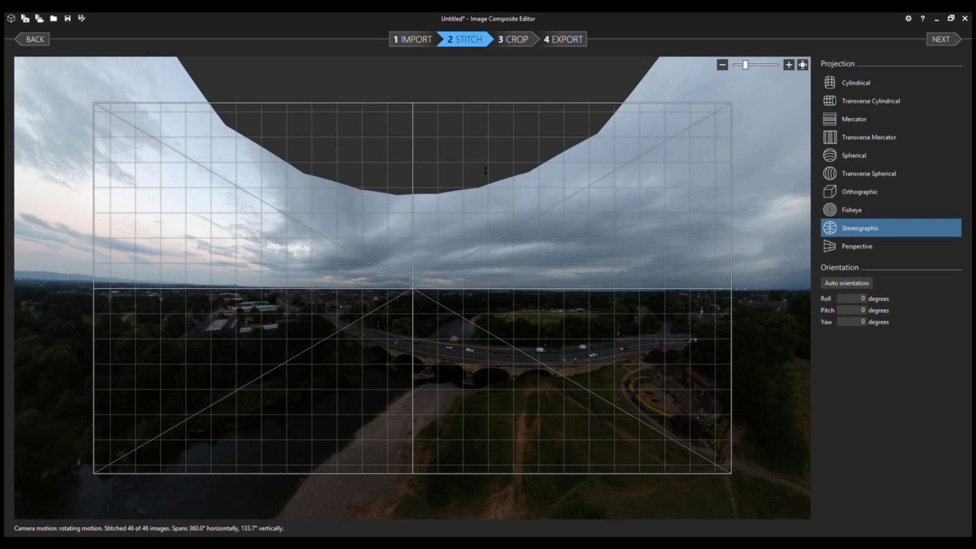
- Reorient the panorama to roll −47.392°, pitch −64.968° and yaw 44.569°, forming a little planet
left_click_drag(485, 170, 482, 71)
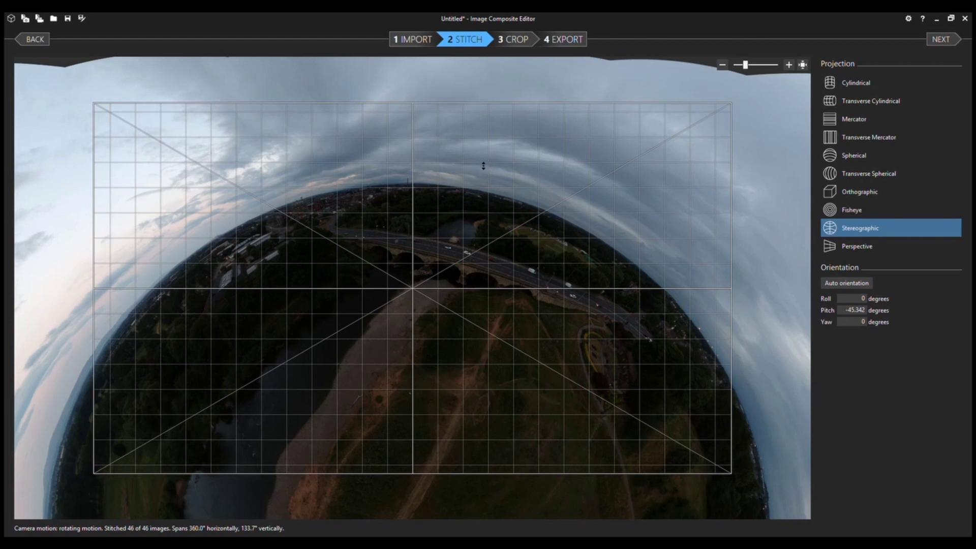
left_click_drag(484, 166, 479, 106)
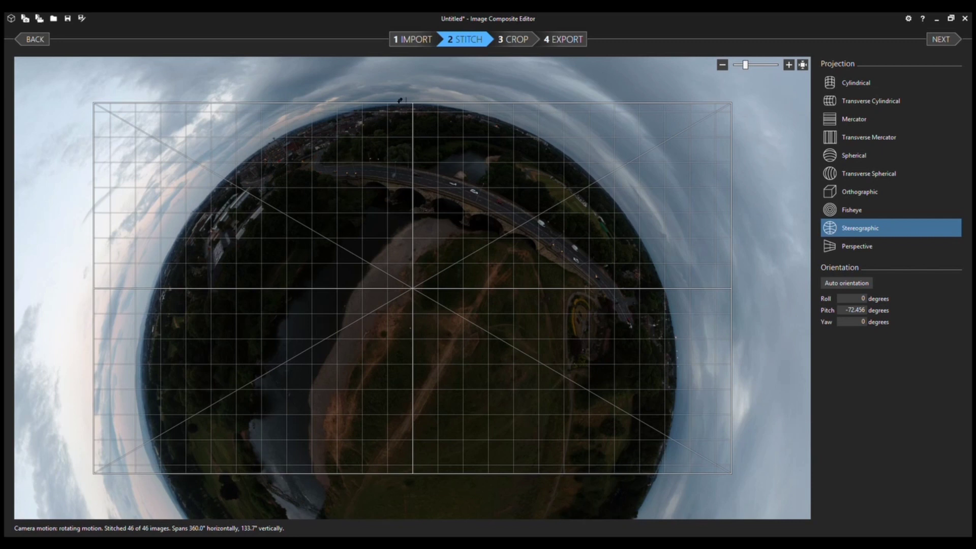
left_click_drag(405, 95, 422, 167)
left_click_drag(384, 240, 426, 248)
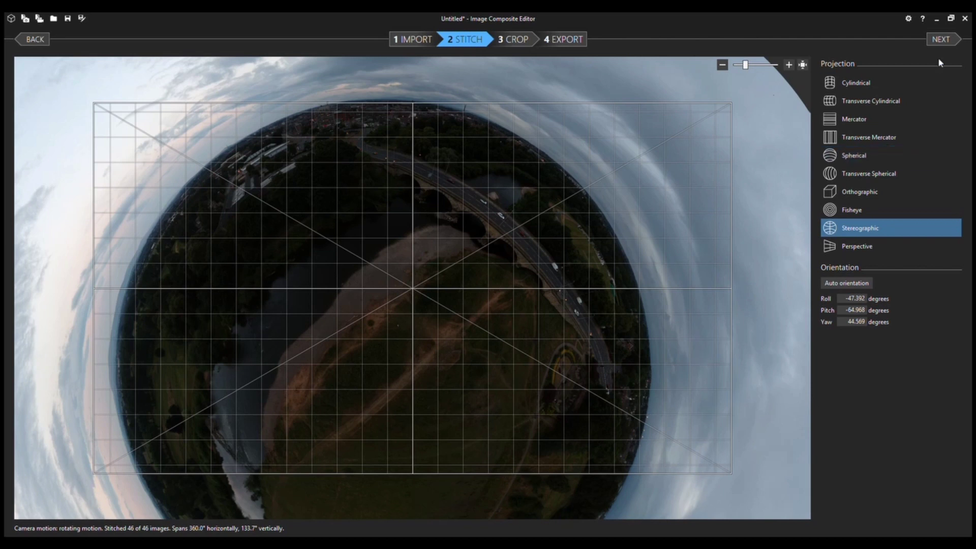
- Advance to the Crop step and let the 25880 × 25613 little planet finish projecting
left_click(941, 40)
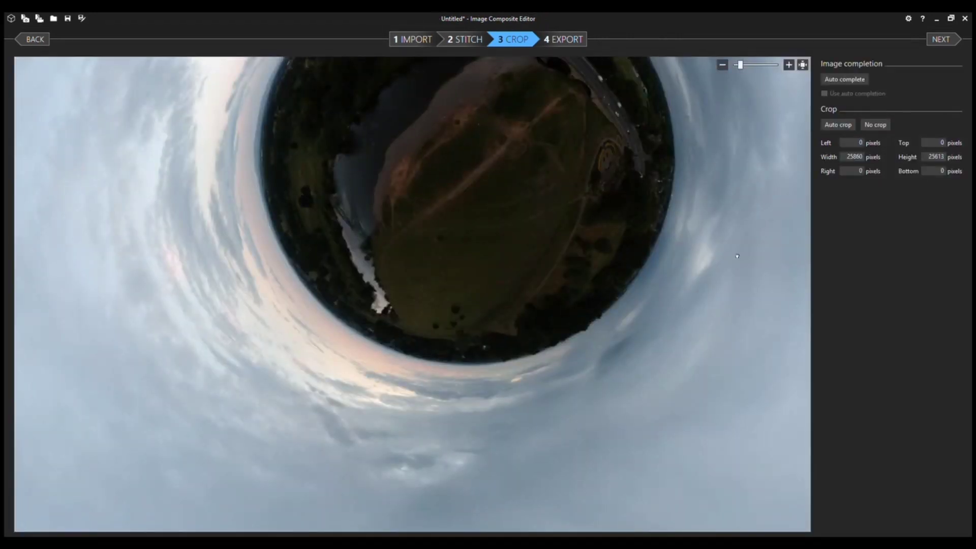
- Center the planet and pull all four crop edges inward to 12183 × 11755 pixels
left_click_drag(528, 144, 478, 283)
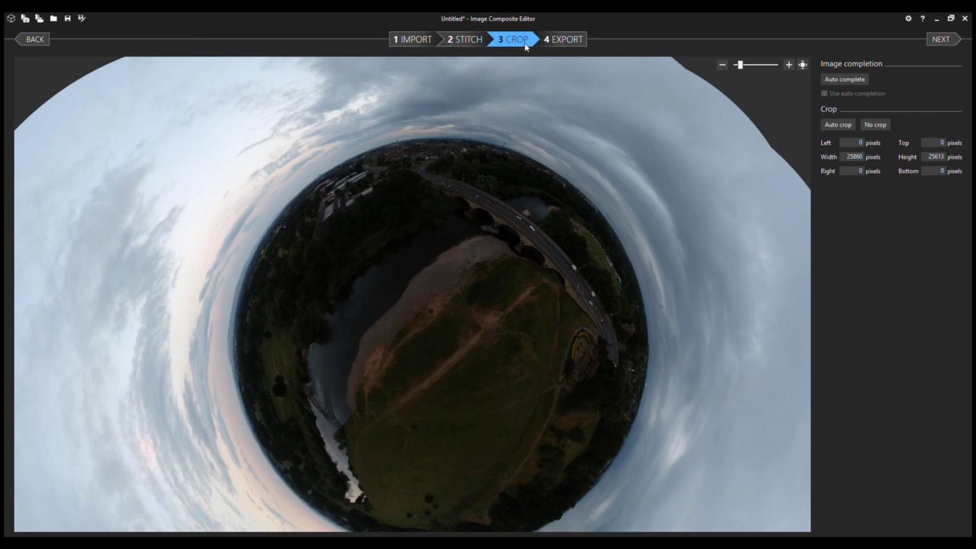
left_click_drag(741, 66, 735, 67)
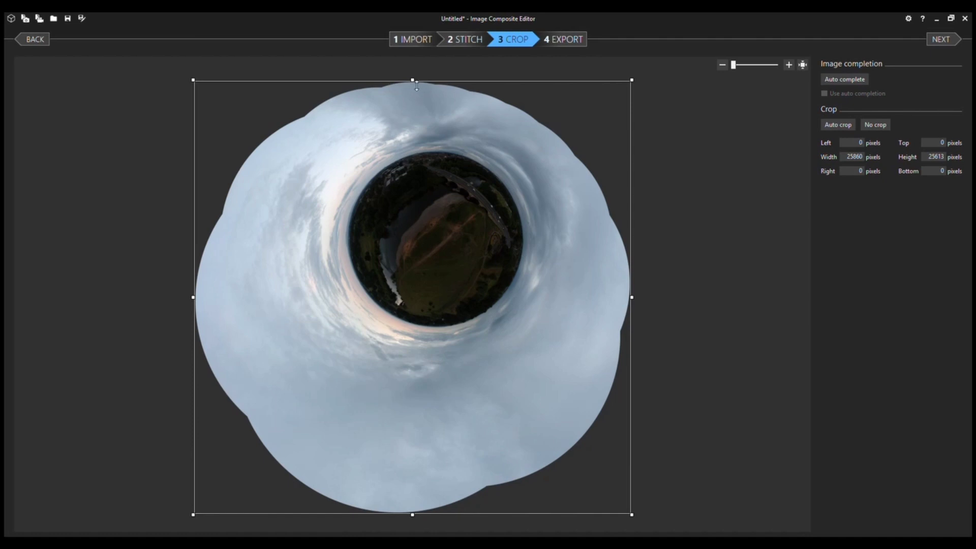
left_click_drag(413, 82, 426, 143)
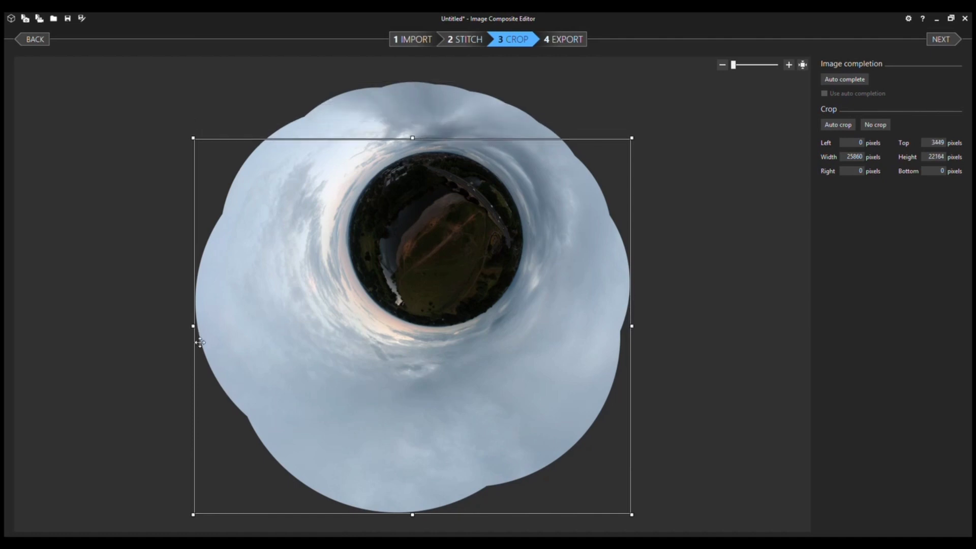
left_click_drag(194, 517, 247, 373)
left_click_drag(642, 260, 588, 264)
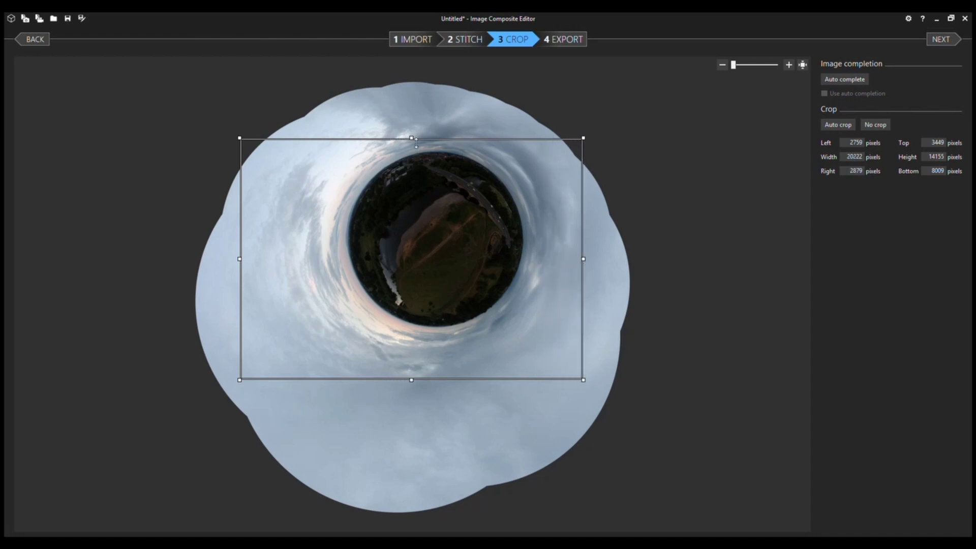
left_click_drag(415, 145, 416, 150)
left_click_drag(586, 263, 550, 265)
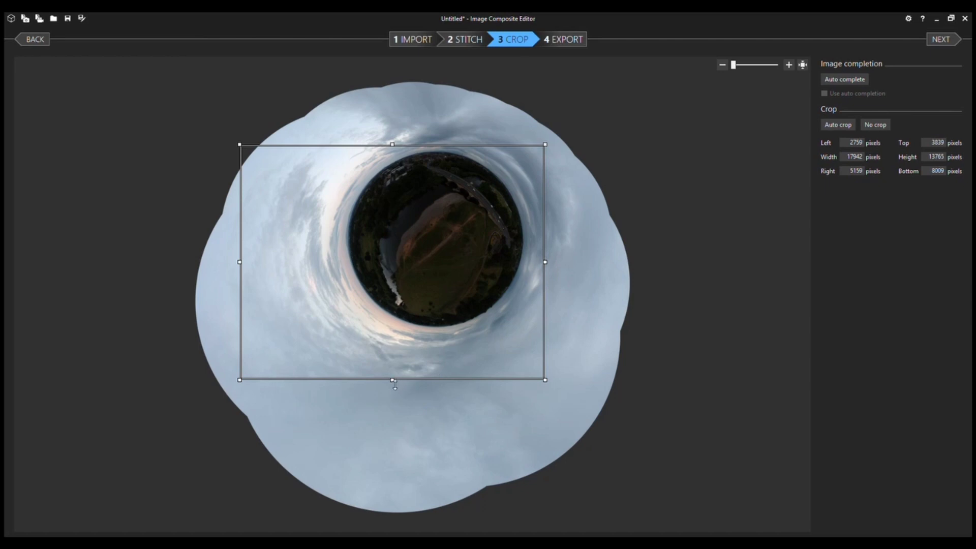
left_click_drag(395, 385, 400, 351)
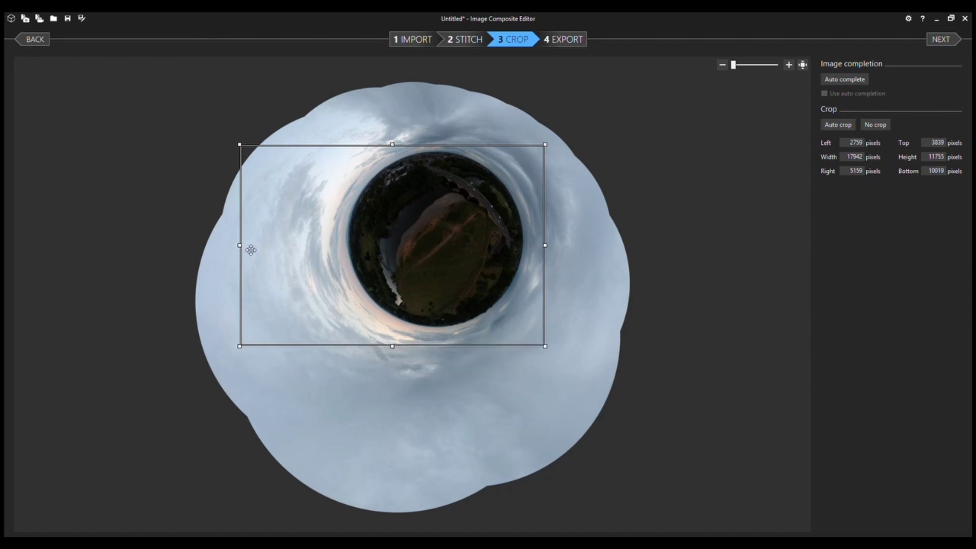
left_click_drag(241, 250, 337, 249)
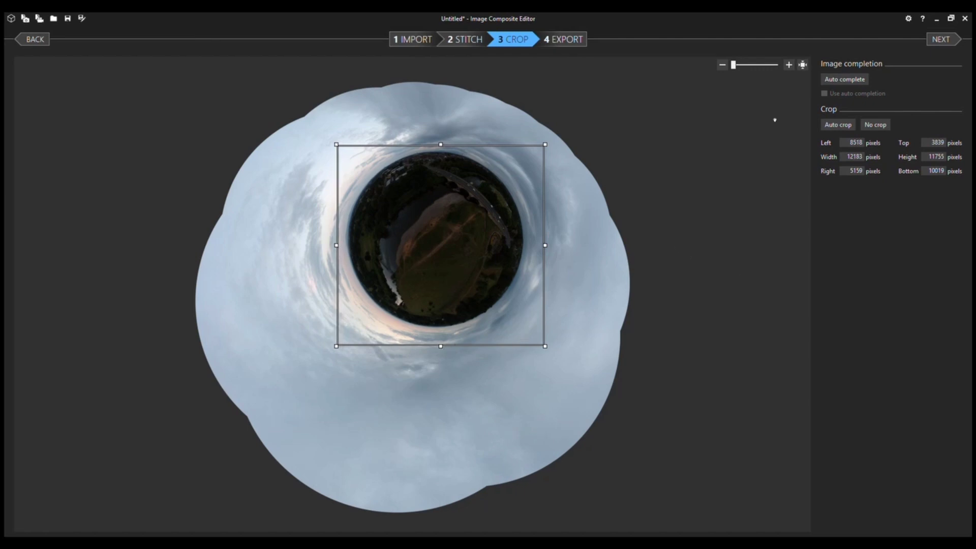
- Zoom in on the planet and raise the crop's bottom edge, leaving a 12183 × 3235 strip
left_click(789, 65)
left_click(789, 65)
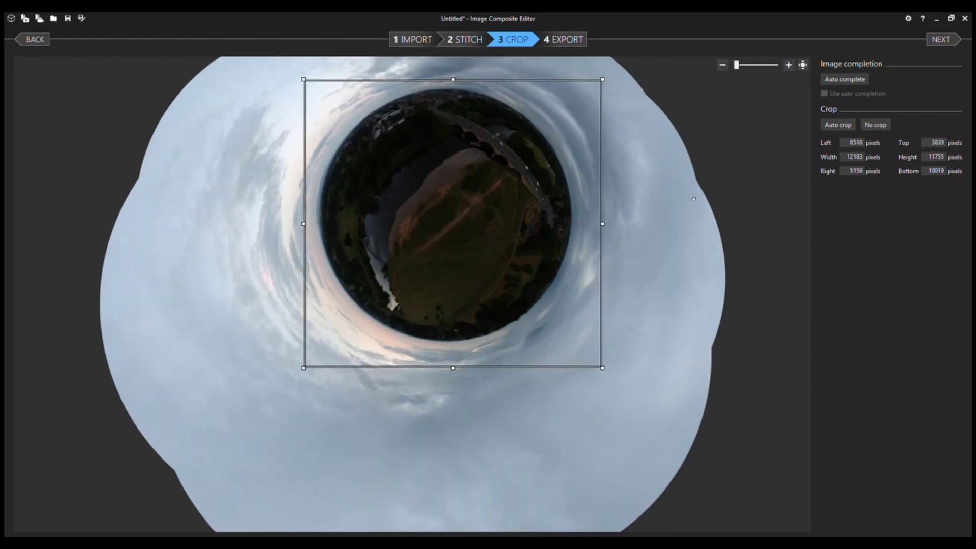
left_click_drag(662, 204, 662, 292)
left_click(788, 65)
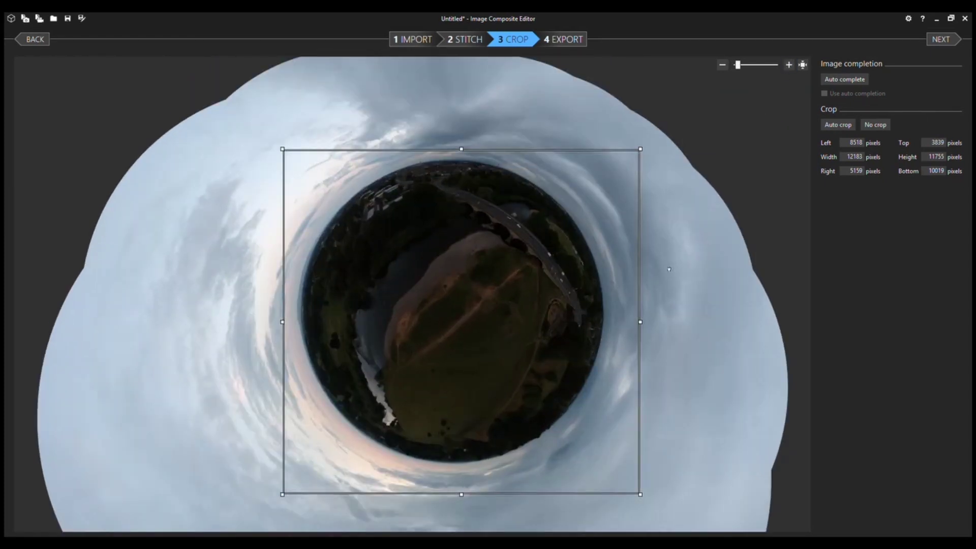
left_click(789, 64)
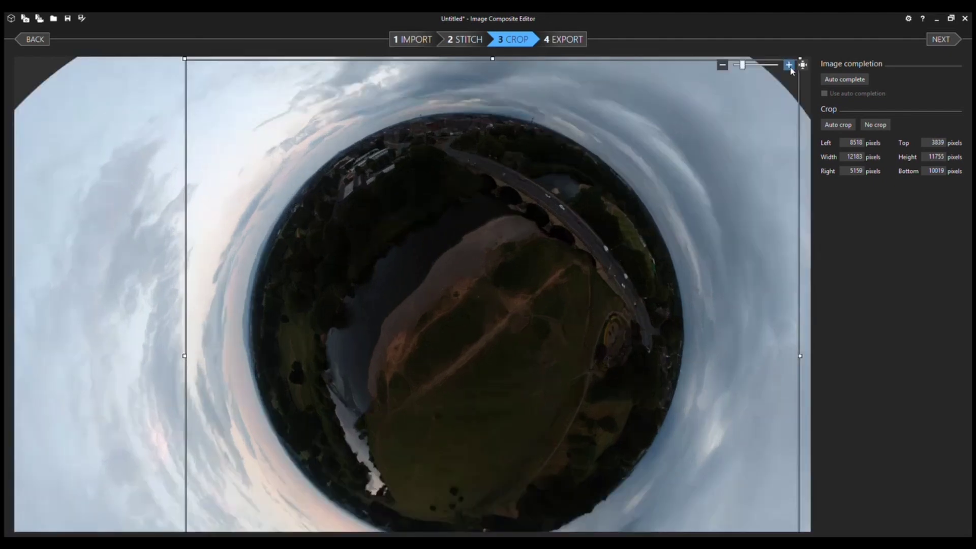
left_click(722, 65)
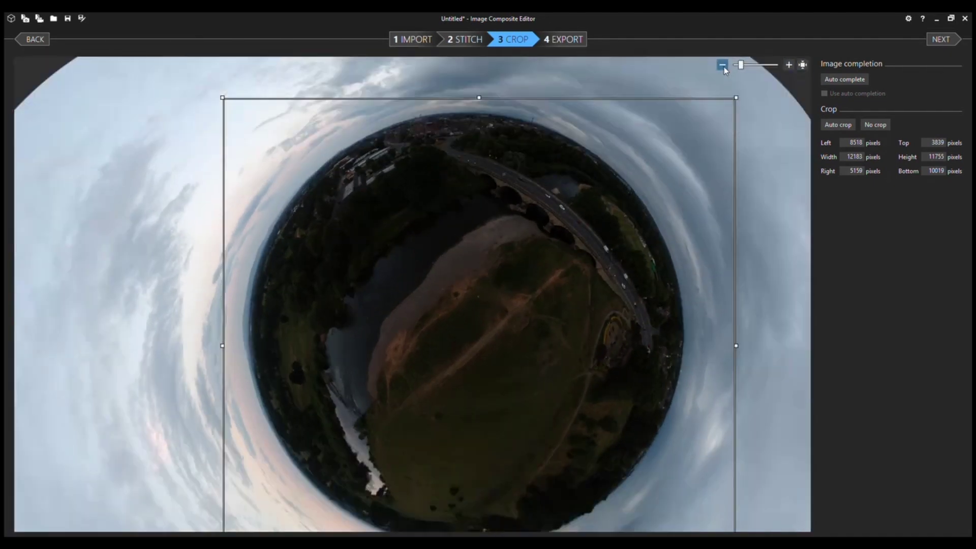
left_click(722, 64)
left_click_drag(637, 240, 643, 197)
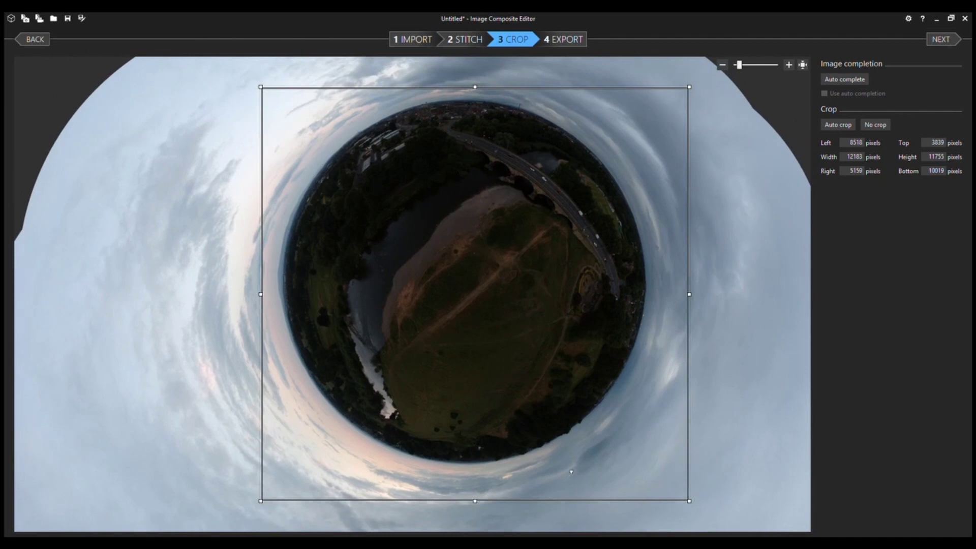
left_click_drag(475, 502, 496, 210)
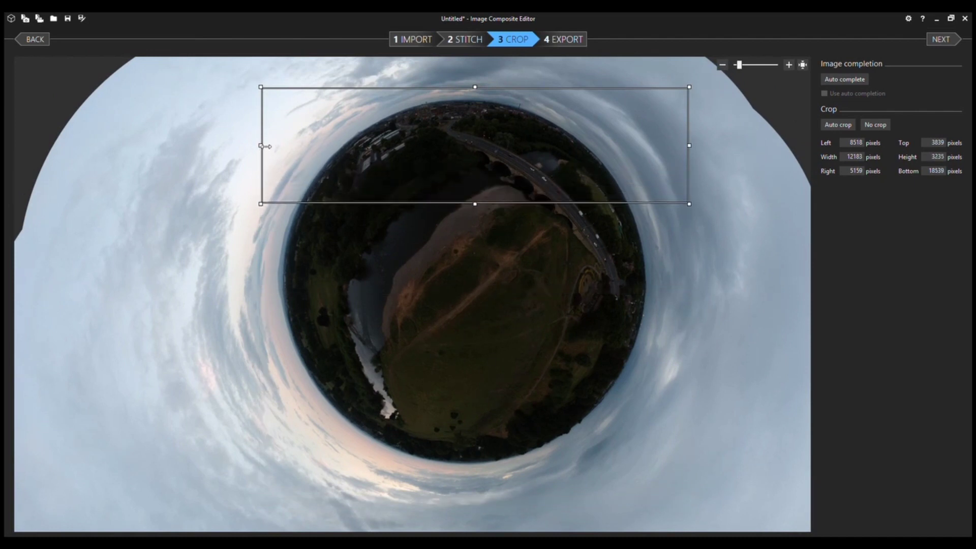
- Adjust the left, right and bottom crop edges to a near-square 11388 × 11306 around the planet
left_click_drag(265, 147, 271, 146)
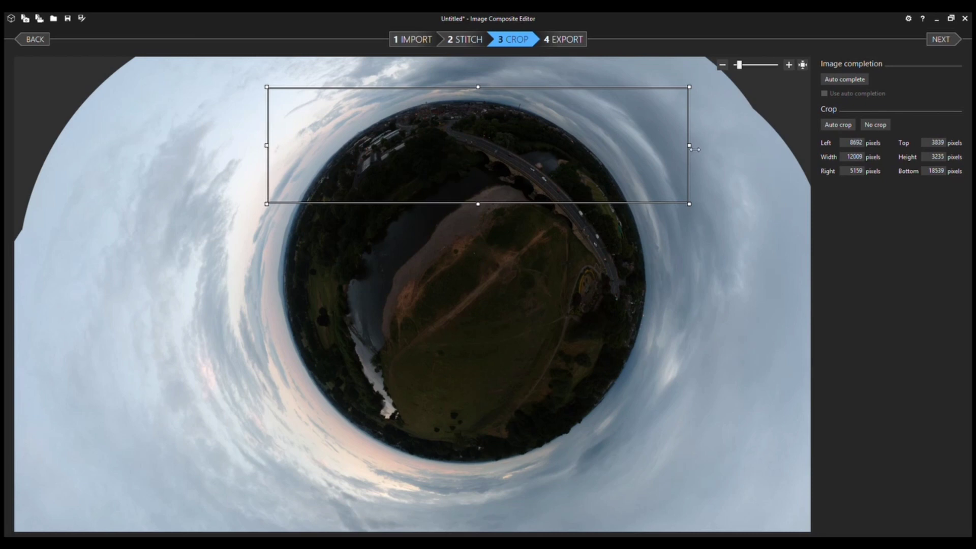
left_click_drag(693, 147, 659, 147)
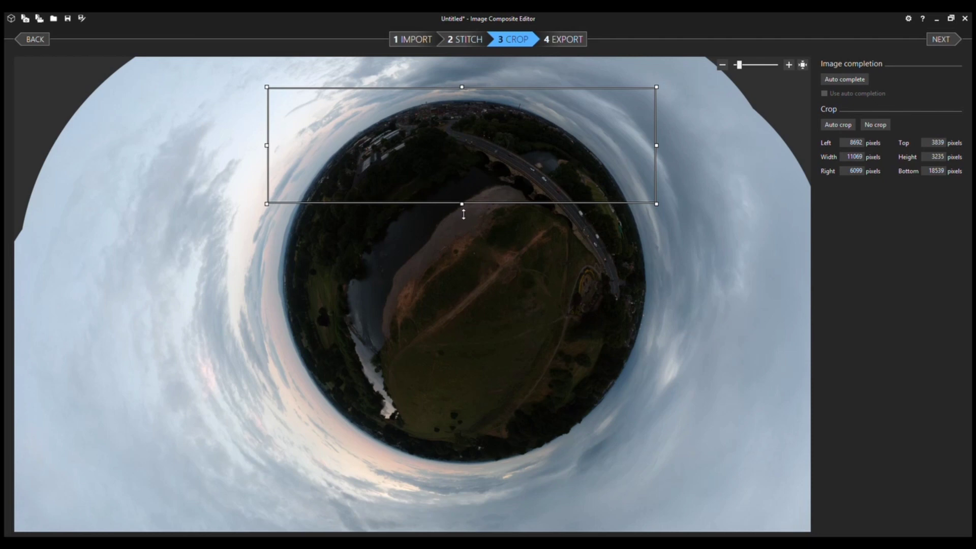
left_click_drag(462, 204, 476, 487)
left_click_drag(660, 290, 665, 288)
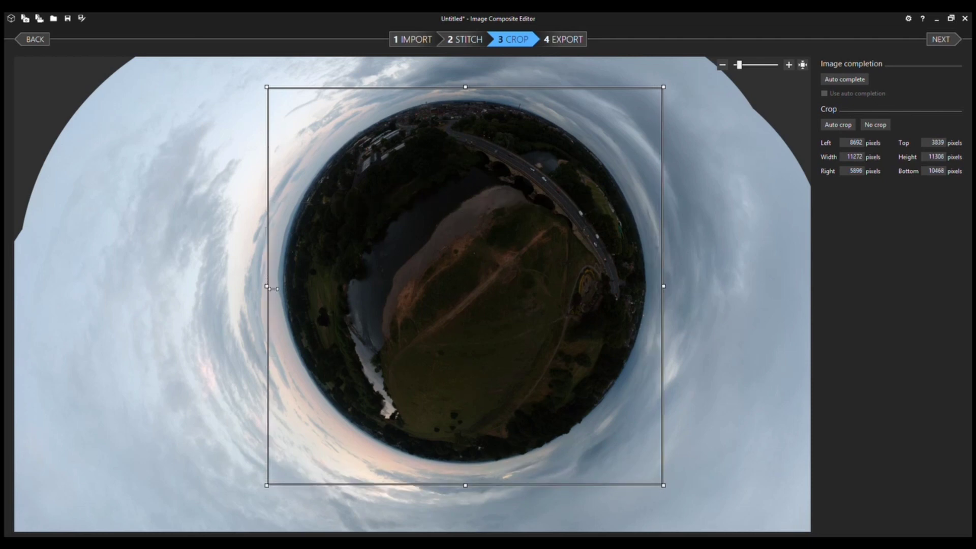
left_click_drag(267, 286, 263, 287)
left_click_drag(521, 273, 485, 291)
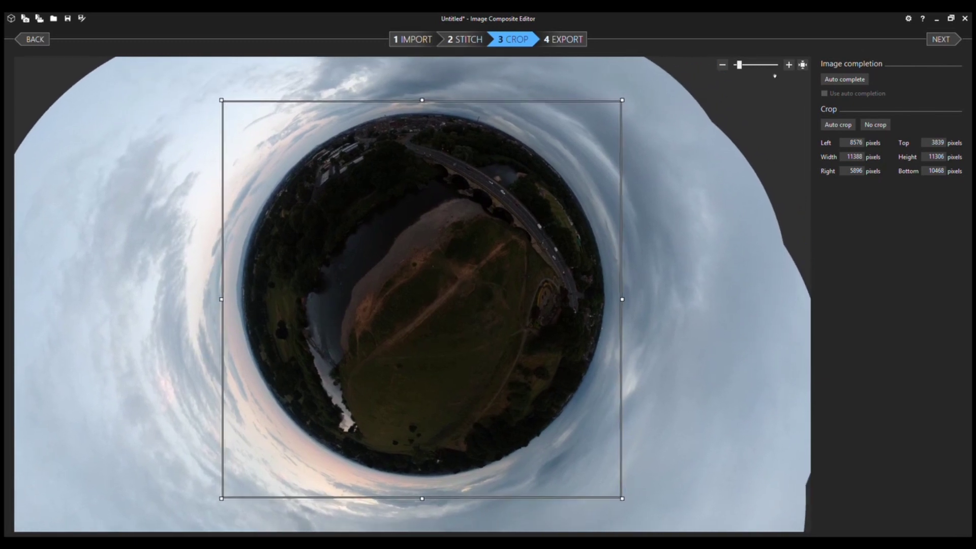
- Zoom in to check the edges of the 11388 × 11306 crop, then proceed to Export
left_click(788, 65)
left_click(788, 65)
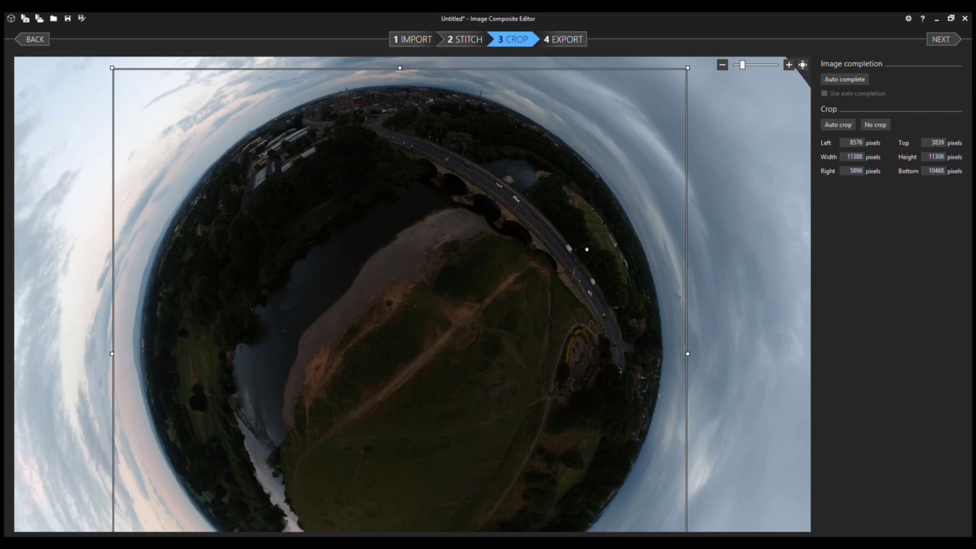
left_click_drag(600, 207, 584, 247)
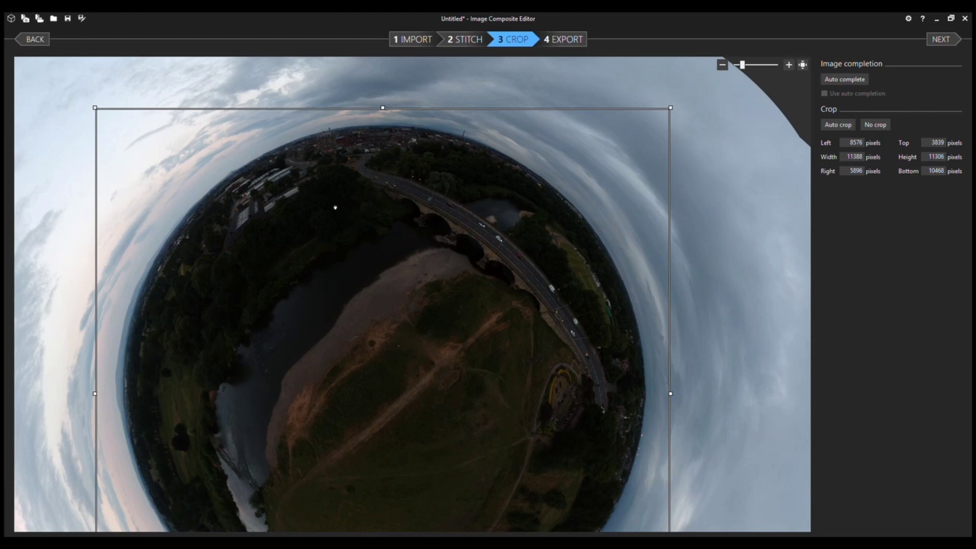
mouse_move(398, 164)
left_mouse_down()
mouse_move(382, 183)
mouse_move(382, 172)
left_mouse_up()
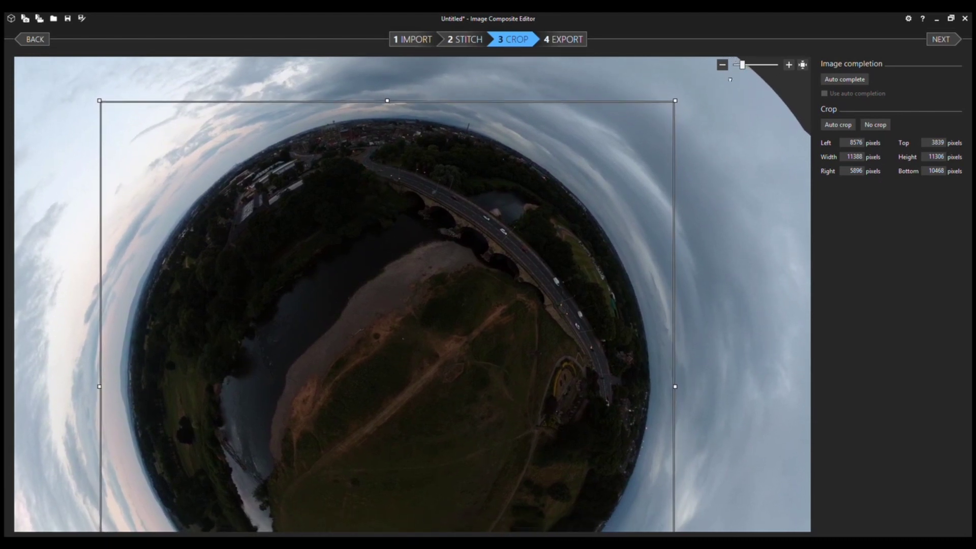
left_click(722, 64)
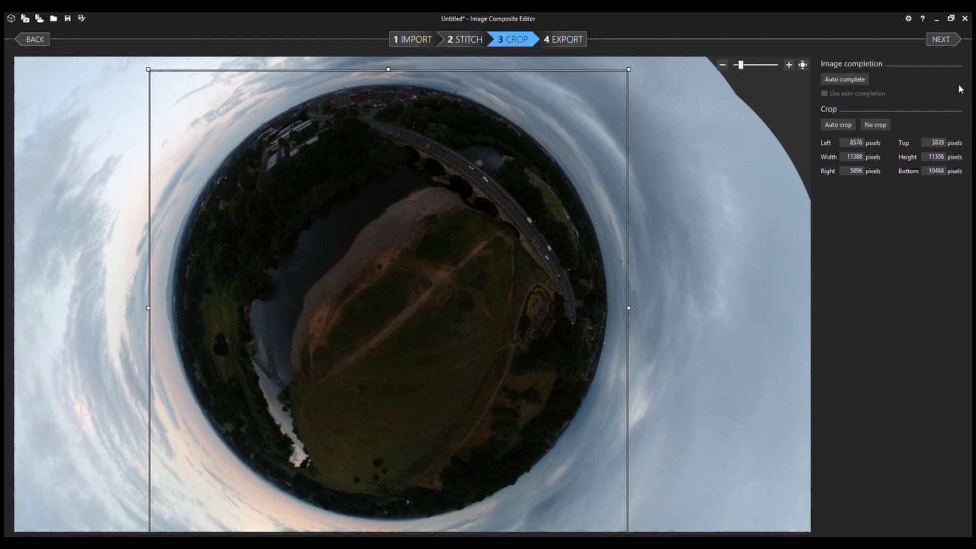
left_click(943, 41)
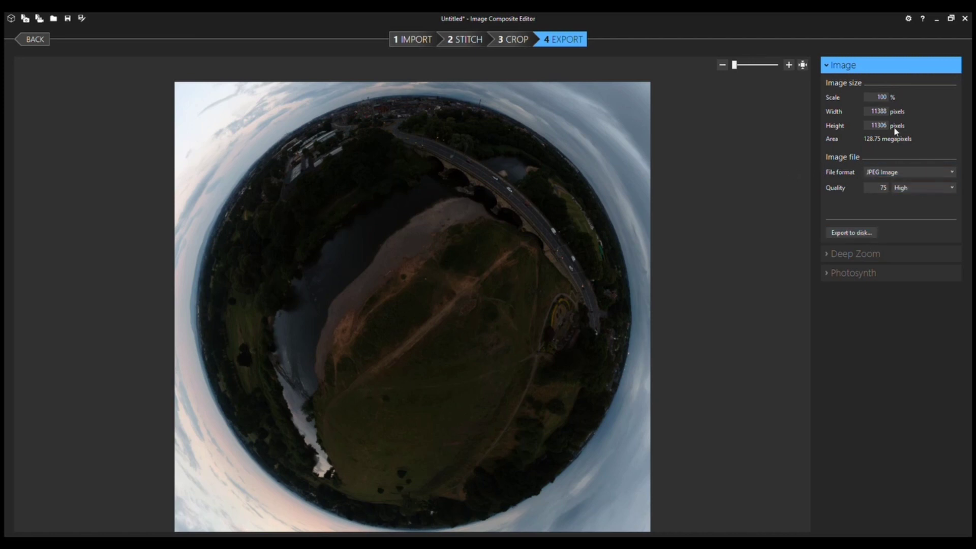
- Export the little planet to disk as an 11388 × 11306 JPEG at quality 75
left_click(861, 235)
left_click(870, 237)
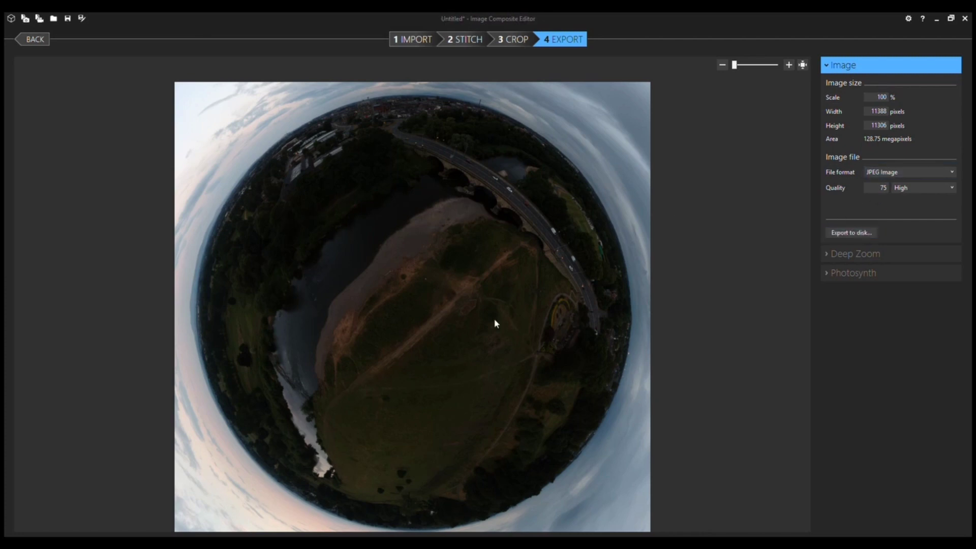